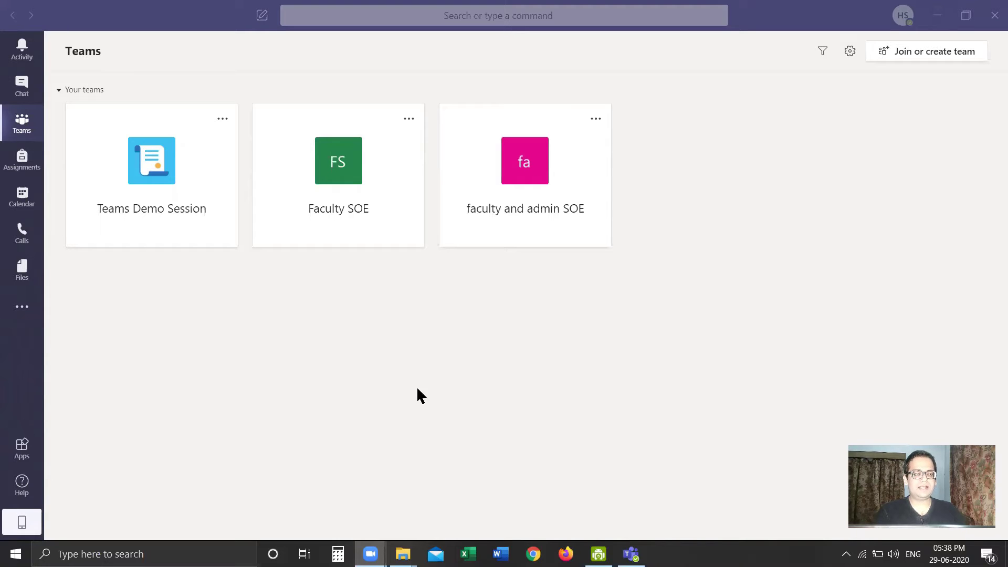
# Switch to the Teams view to see the three existing teams.
pyautogui.click(22, 124)
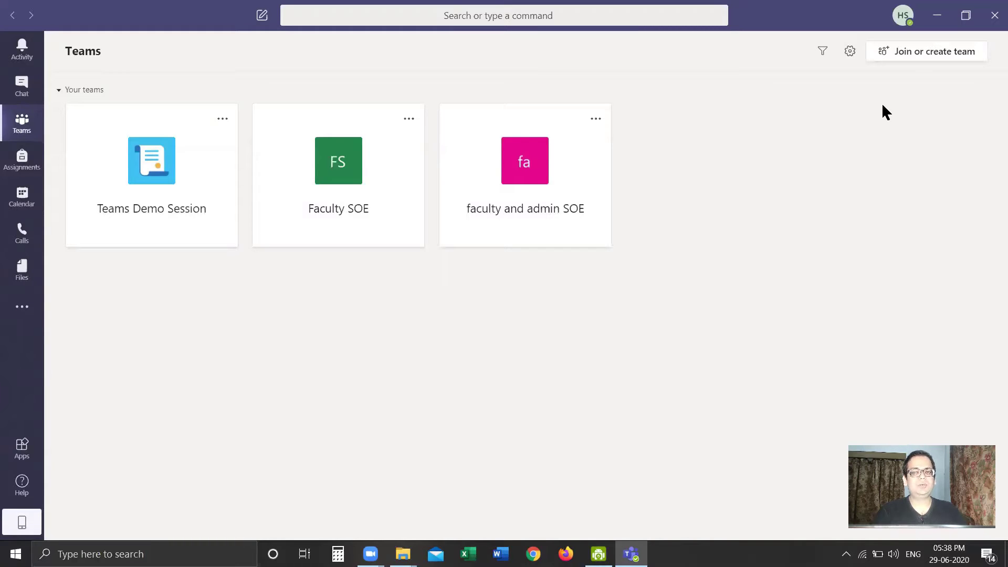
# From Join or create a team, start creating a new team to see the team types.
pyautogui.click(936, 57)
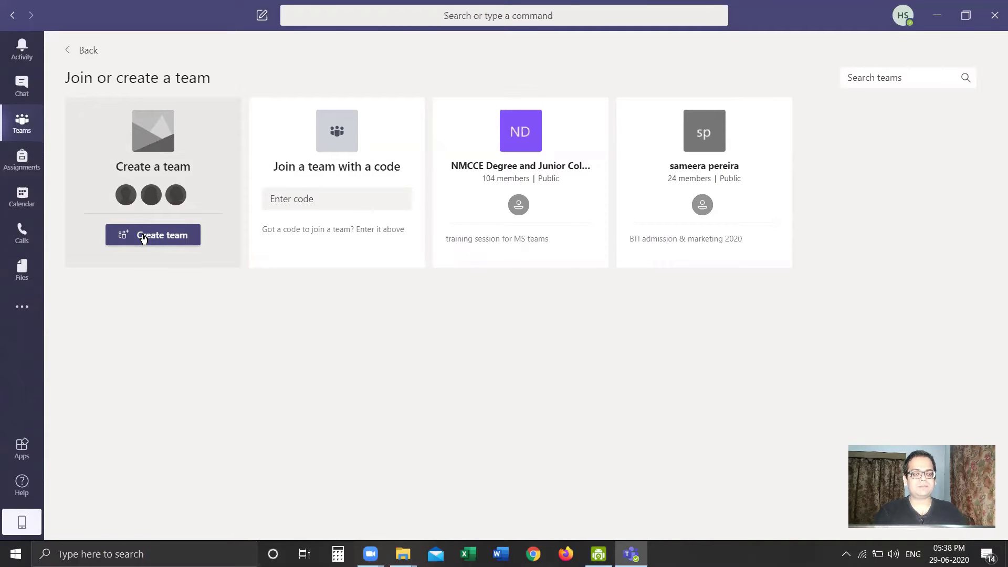
pyautogui.click(144, 238)
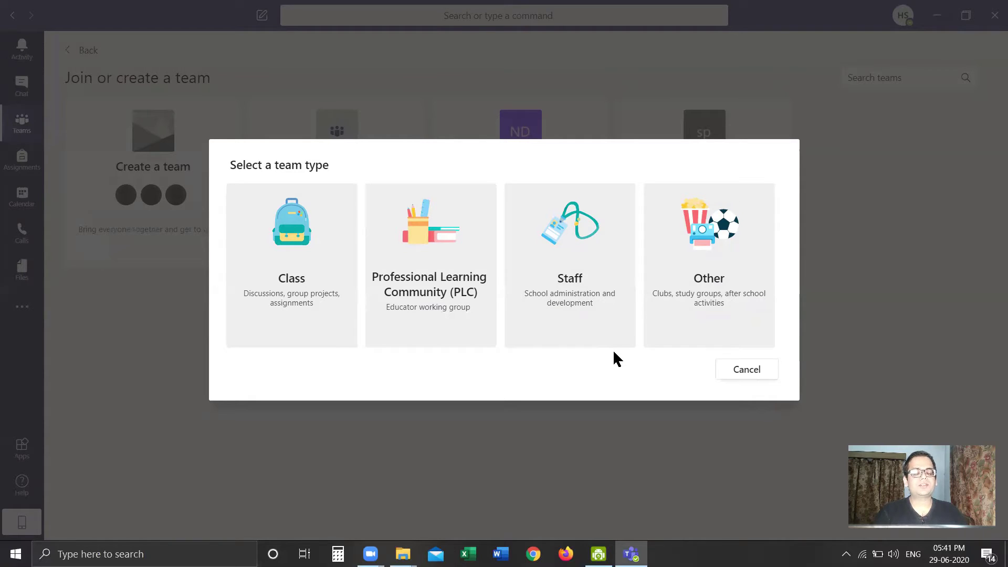
# Pick the Class type, name it Econometrics II, describe it as 'B.Sc. (TY) Economics Sem V 2020-21'.
pyautogui.click(299, 284)
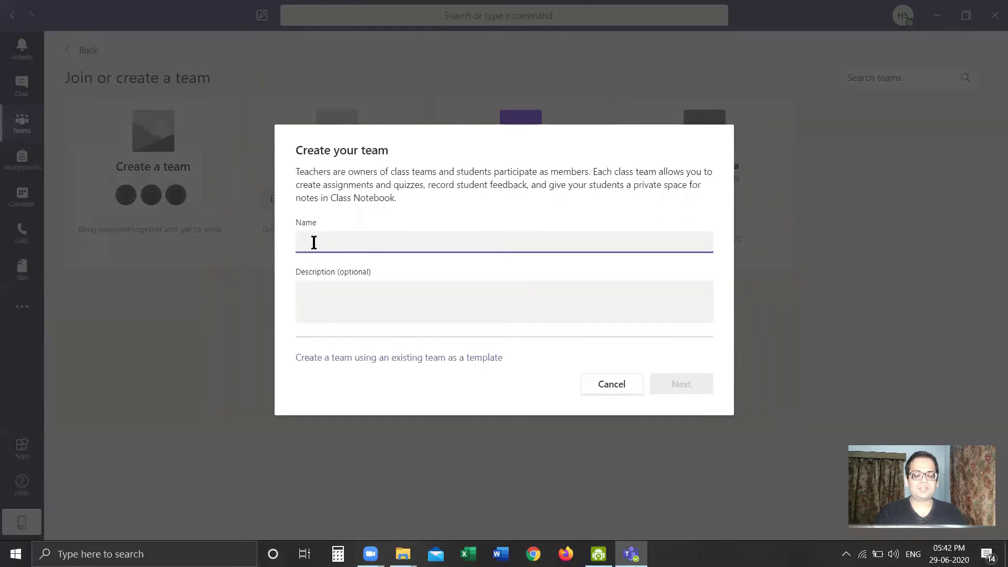
pyautogui.write('E')
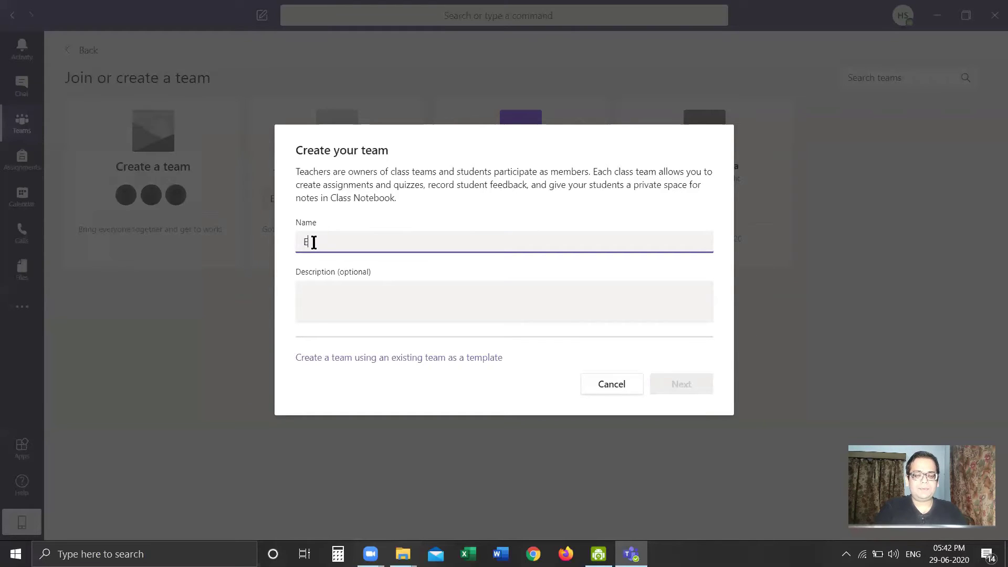
pyautogui.write('c')
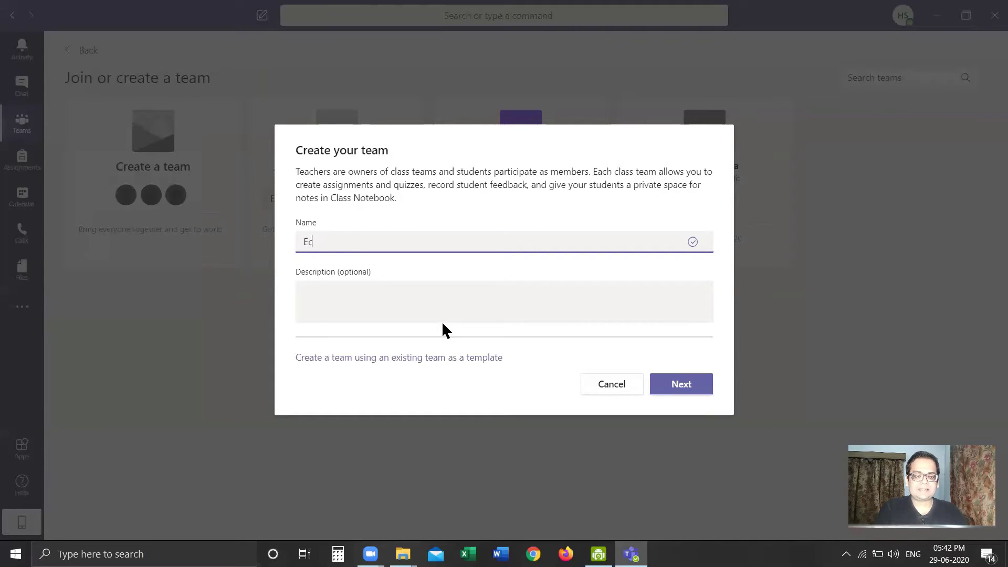
pyautogui.write('onometri')
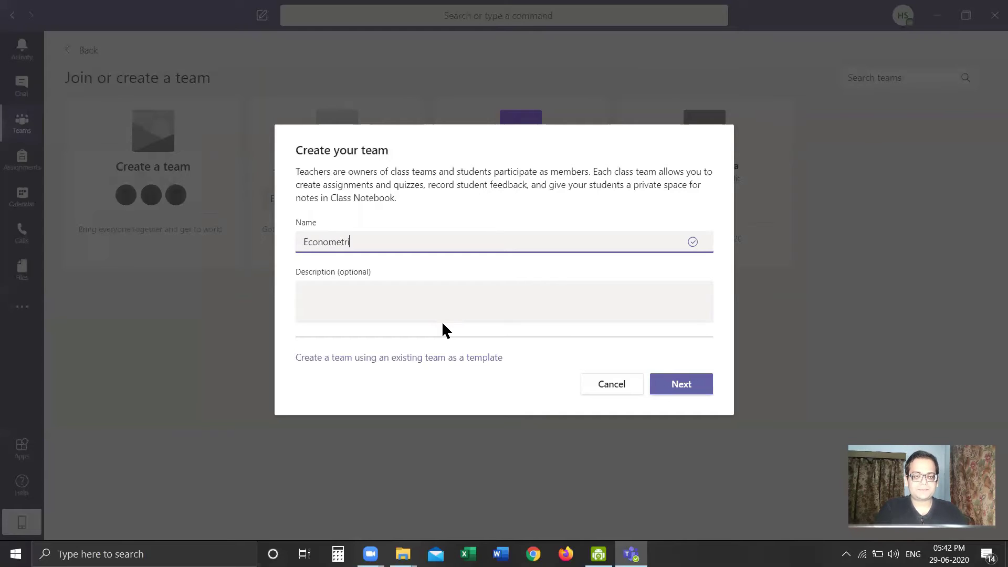
pyautogui.write('cs I')
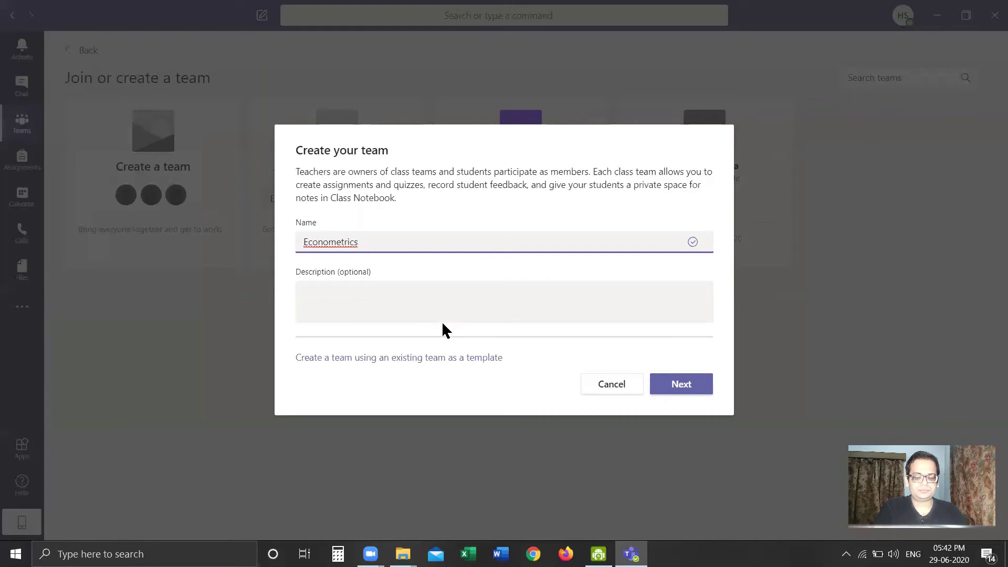
pyautogui.click(381, 297)
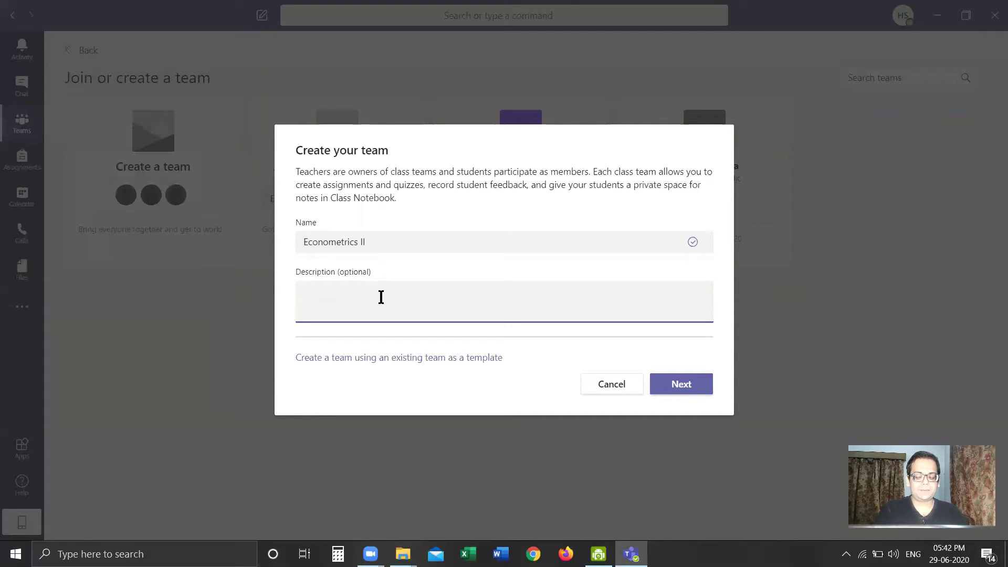
pyautogui.write('B.')
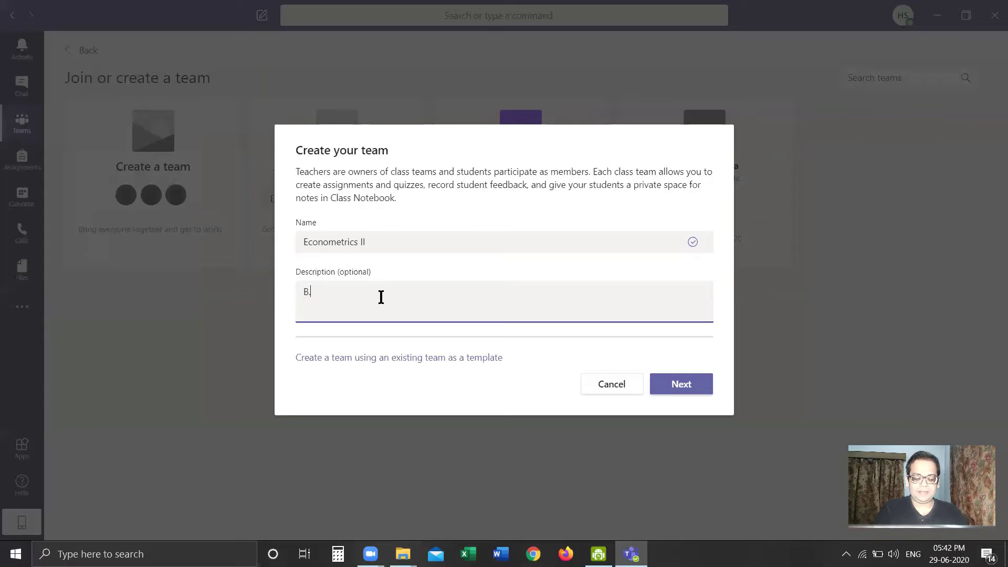
pyautogui.write('Sc. (')
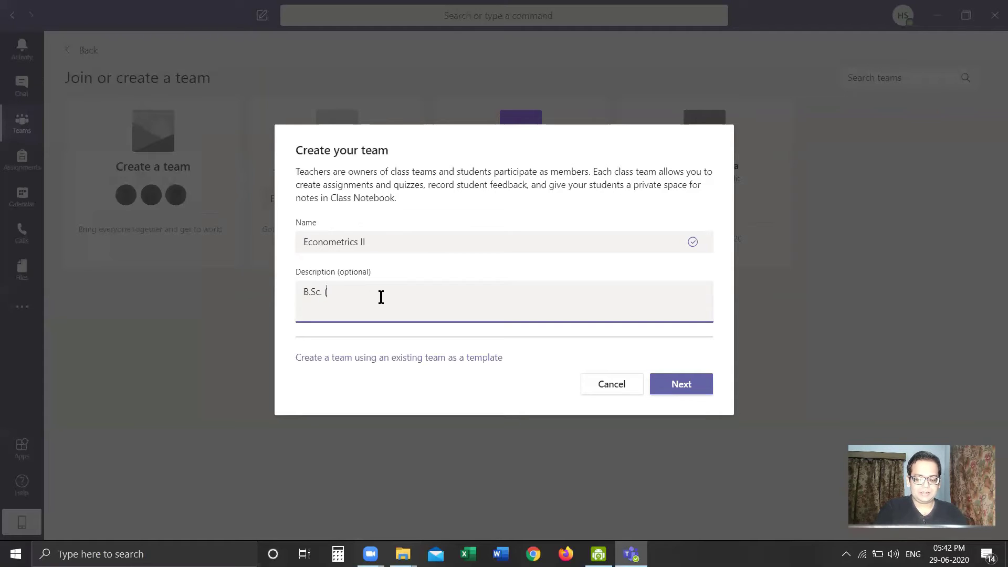
pyautogui.write('TY) Econ')
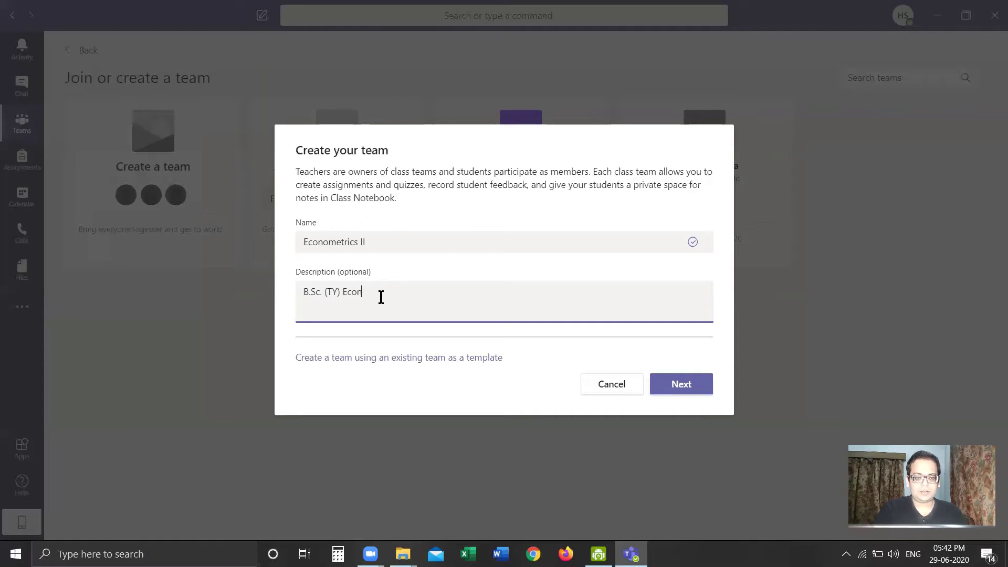
pyautogui.write('omics ')
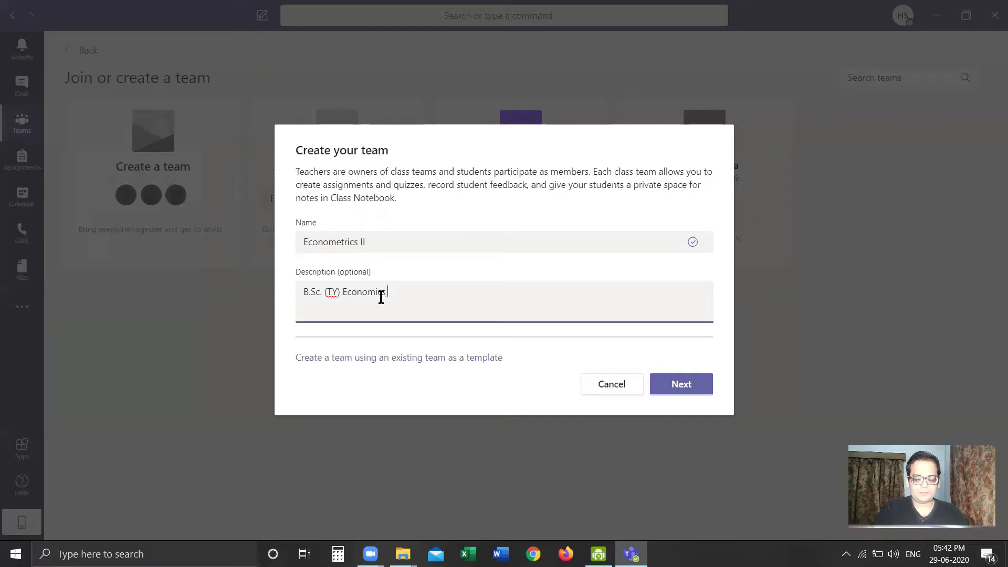
pyautogui.write('Sem V ')
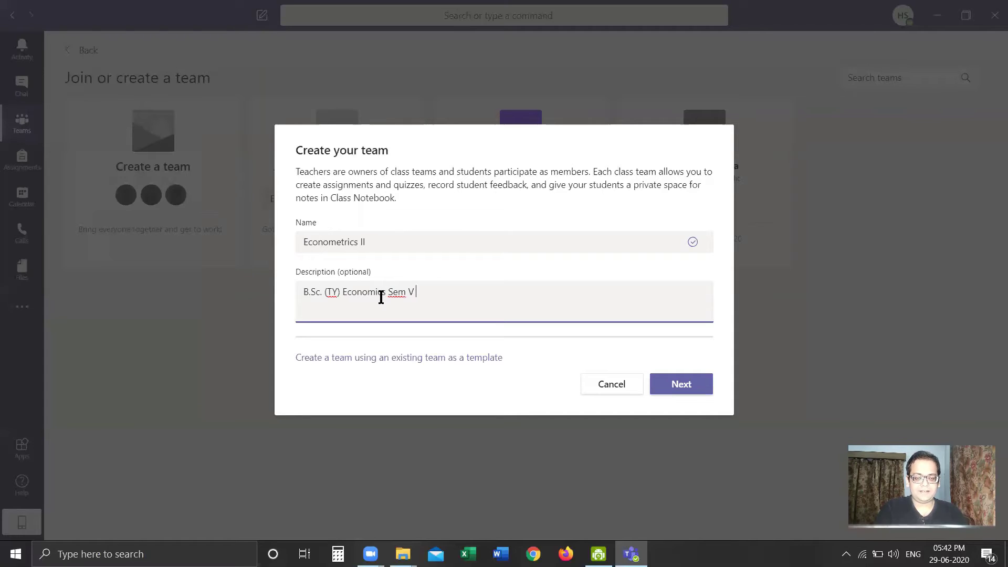
pyautogui.write('2020')
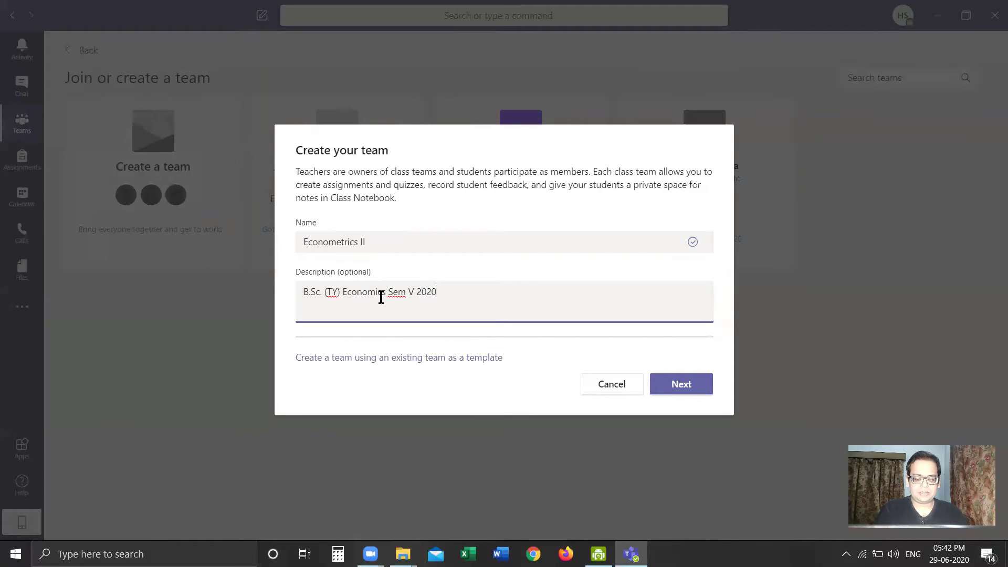
pyautogui.write('-21')
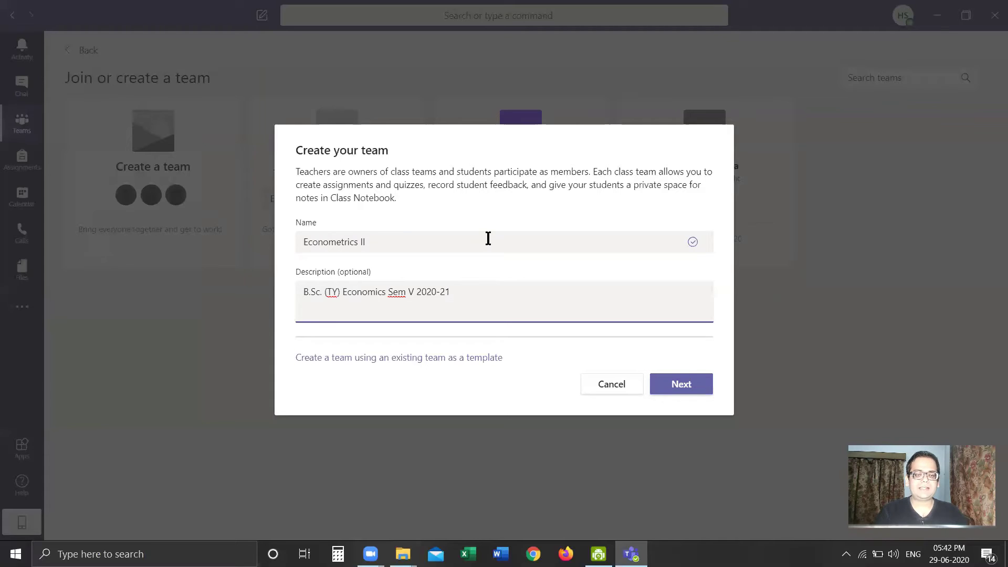
# Create the team, then search for and add the Assistant Professor colleague as a teacher.
pyautogui.click(687, 386)
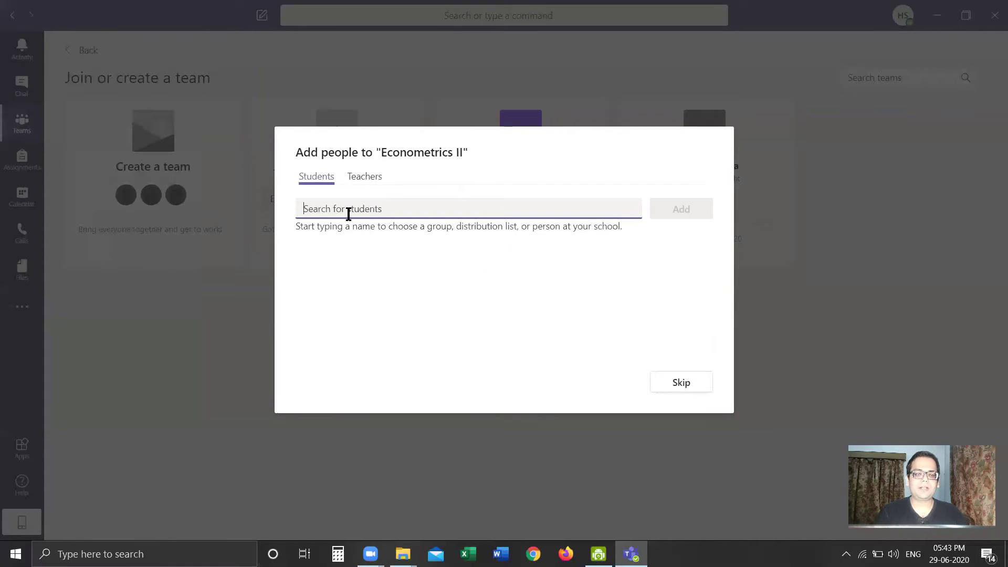
pyautogui.click(370, 177)
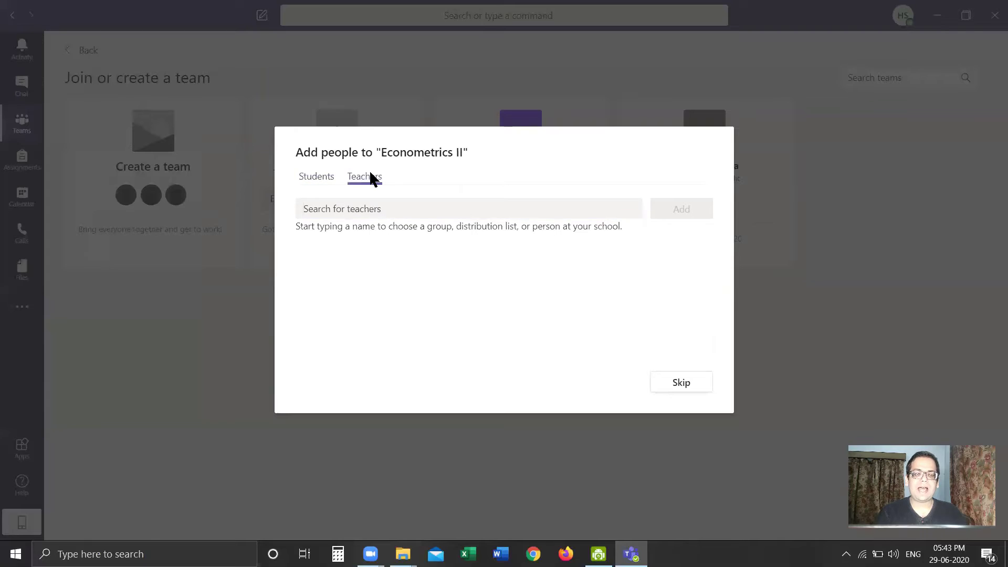
pyautogui.click(371, 209)
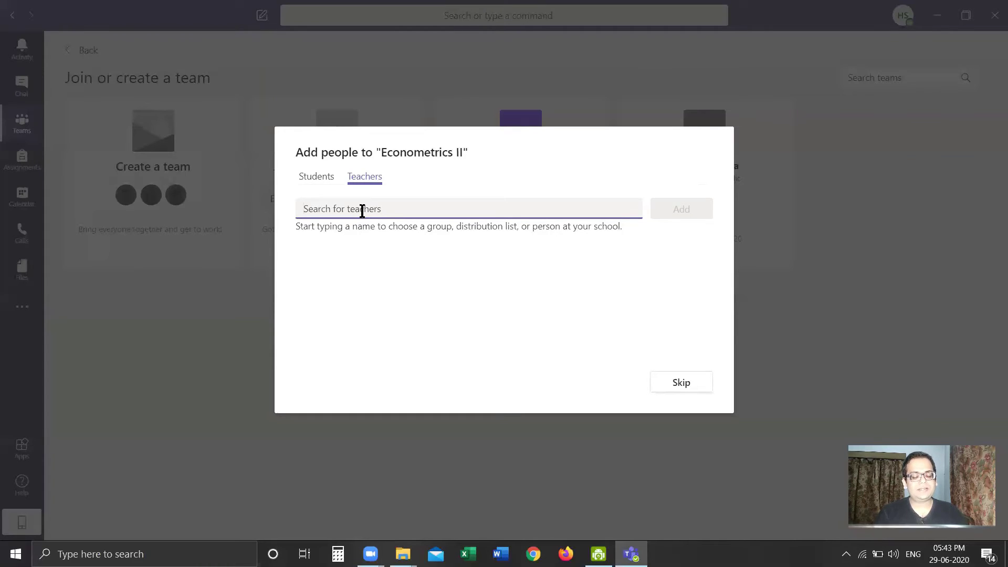
pyautogui.write('sura')
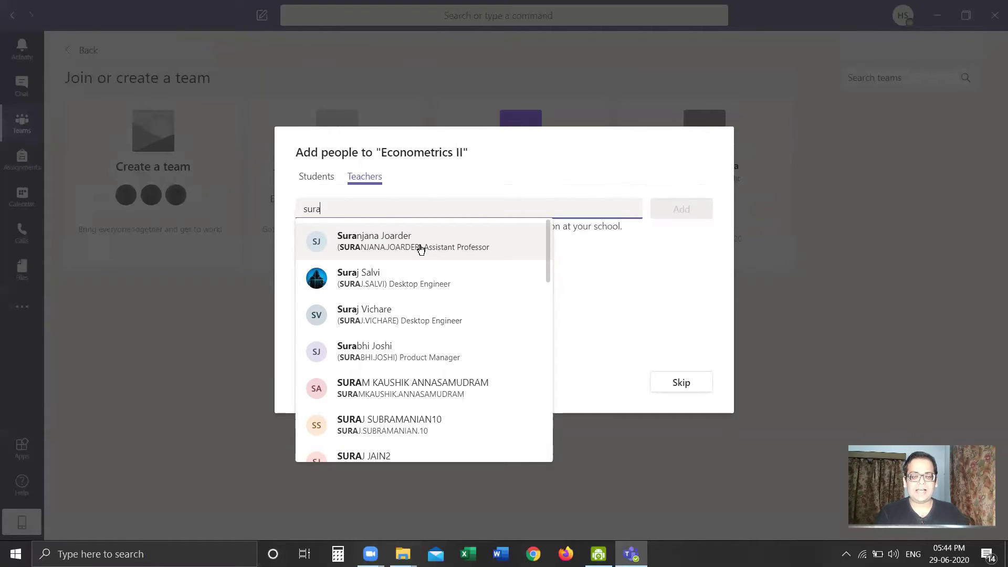
pyautogui.click(421, 249)
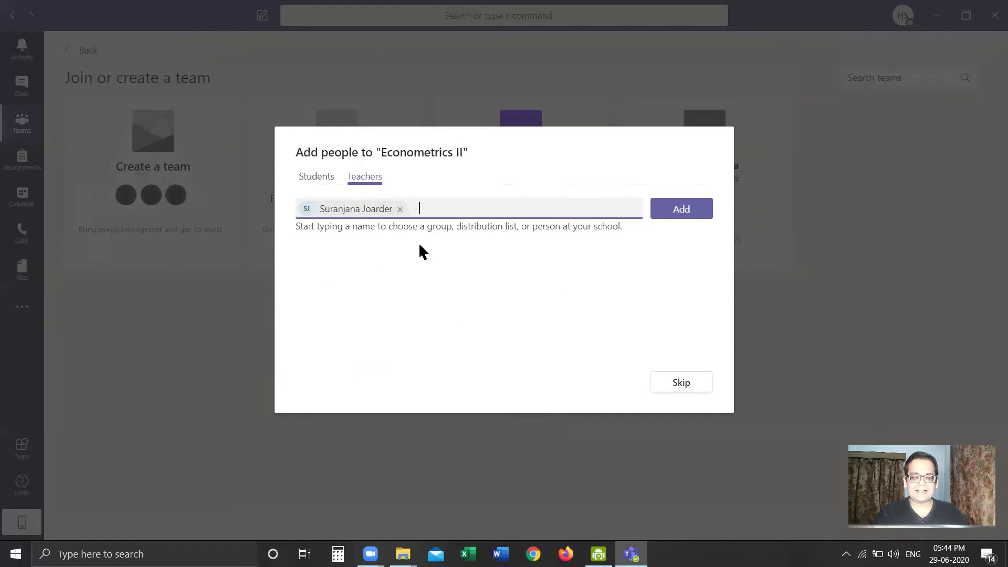
pyautogui.click(689, 213)
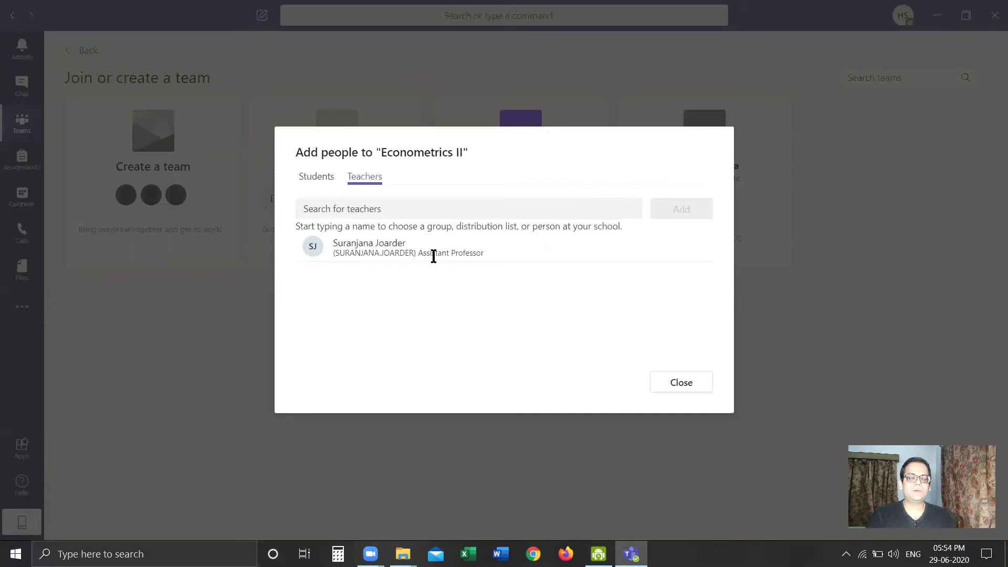
pyautogui.click(317, 178)
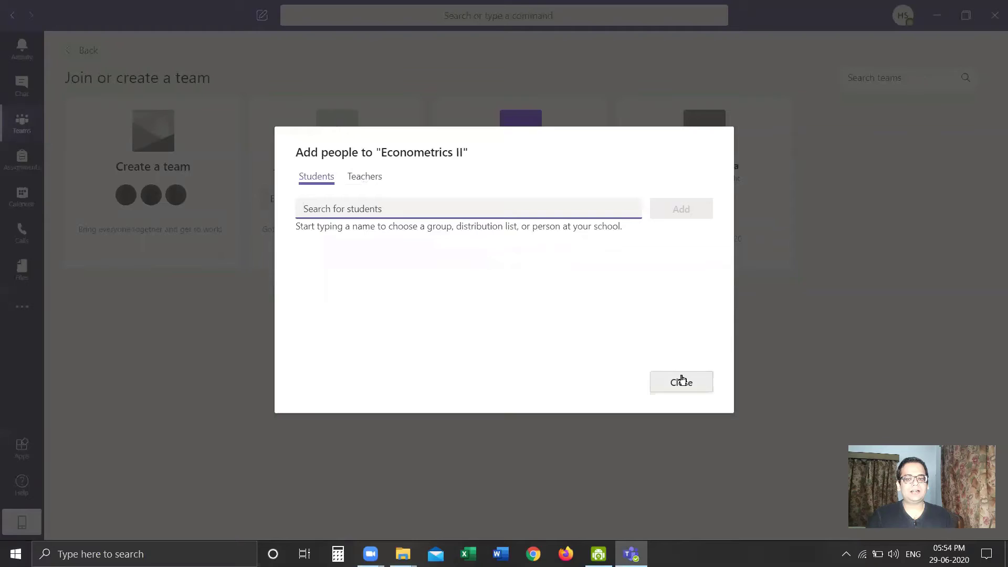
# Close Add people and draft a 'Hello Students!' post in the General channel.
pyautogui.click(682, 379)
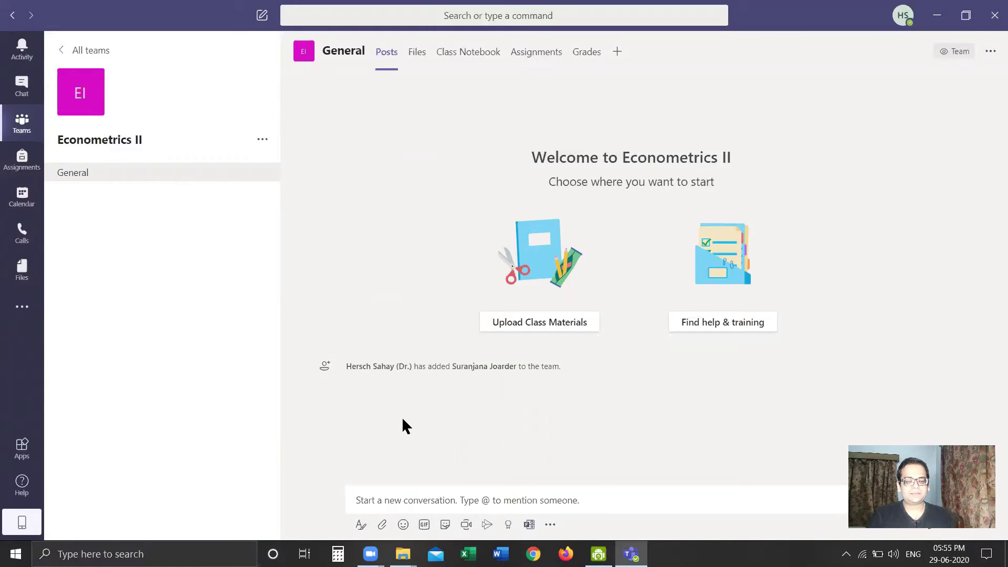
pyautogui.click(420, 491)
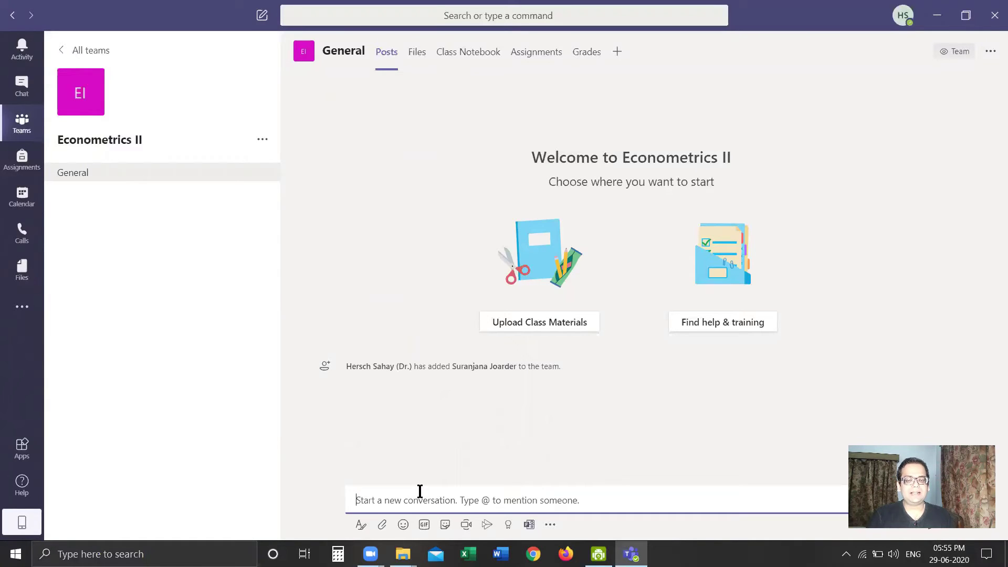
pyautogui.write('Hello S')
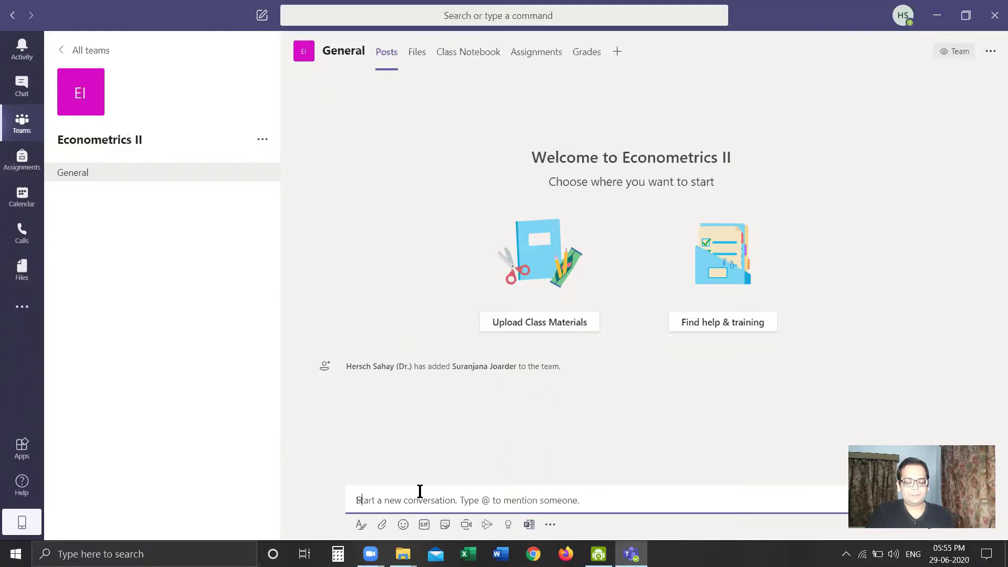
pyautogui.write('tudents')
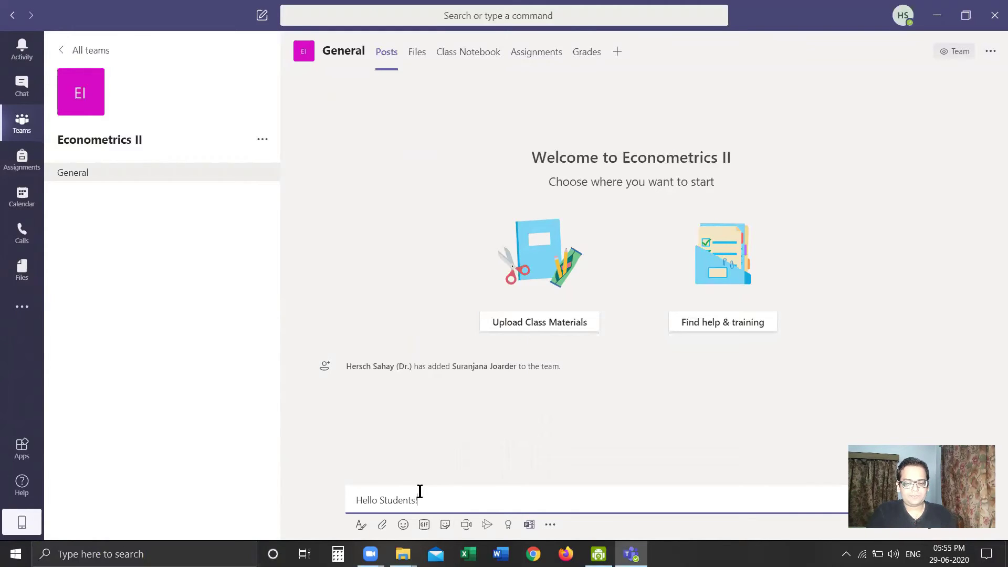
pyautogui.write('!')
# Send the 'Hello Students!' post, then expand and collapse the full message editor.
pyautogui.press('Return')
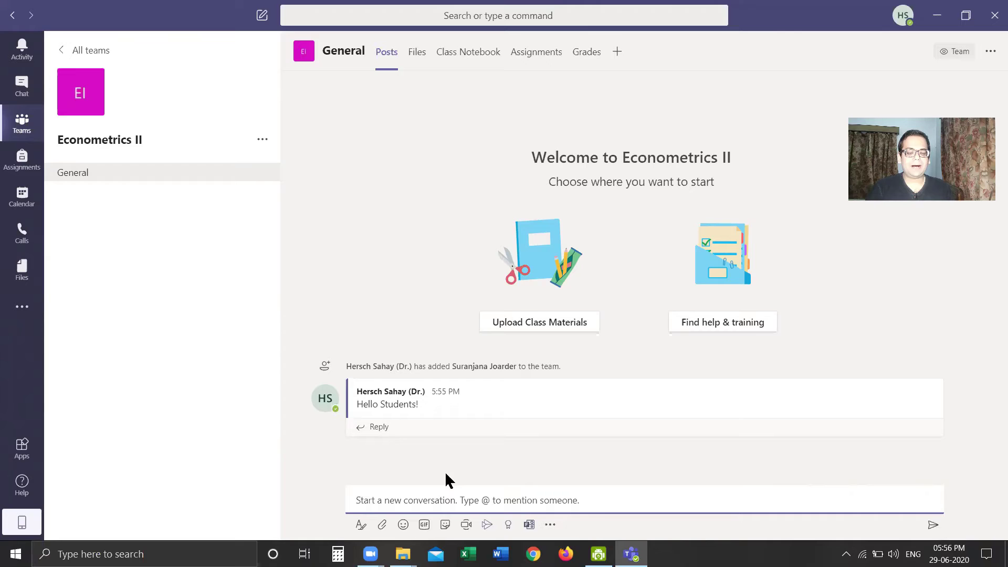
pyautogui.click(361, 525)
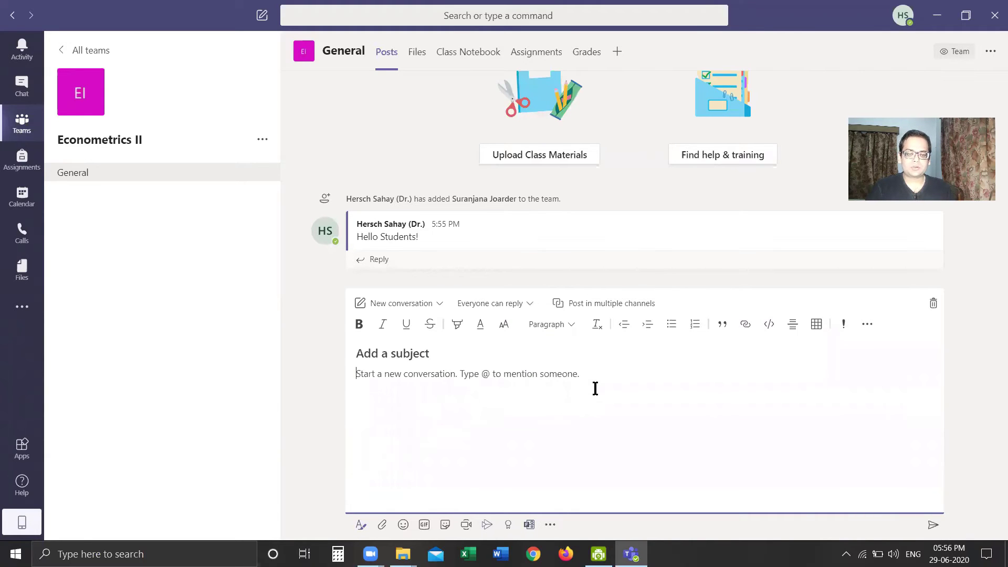
pyautogui.click(933, 305)
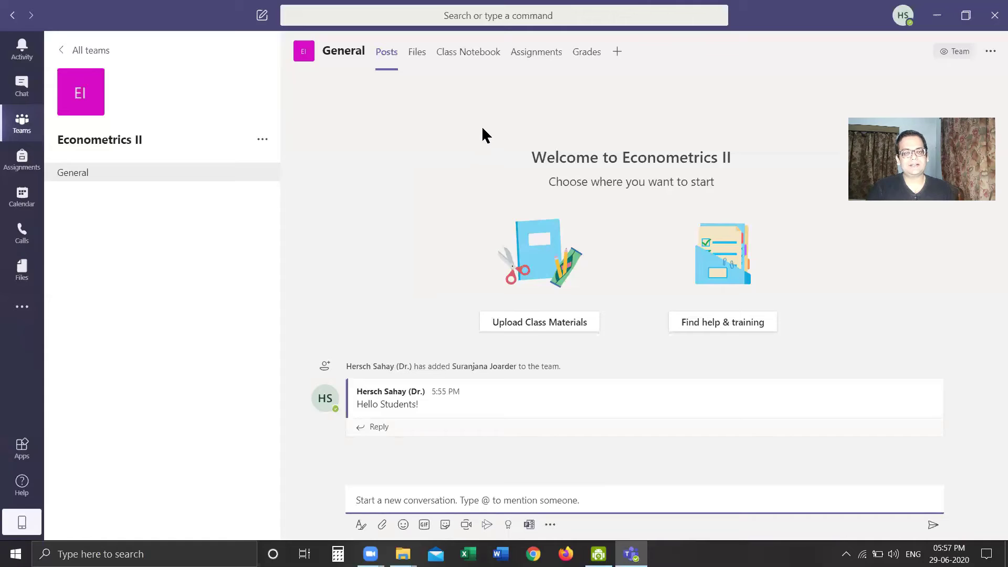
# Show the General channel's Files tab with the Class Materials folder.
pyautogui.click(422, 60)
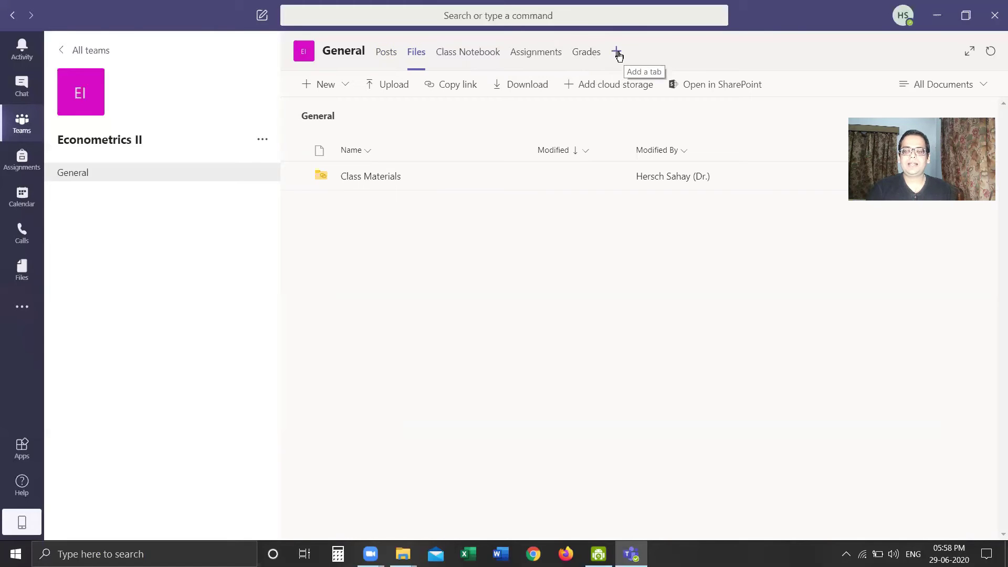
pyautogui.click(617, 53)
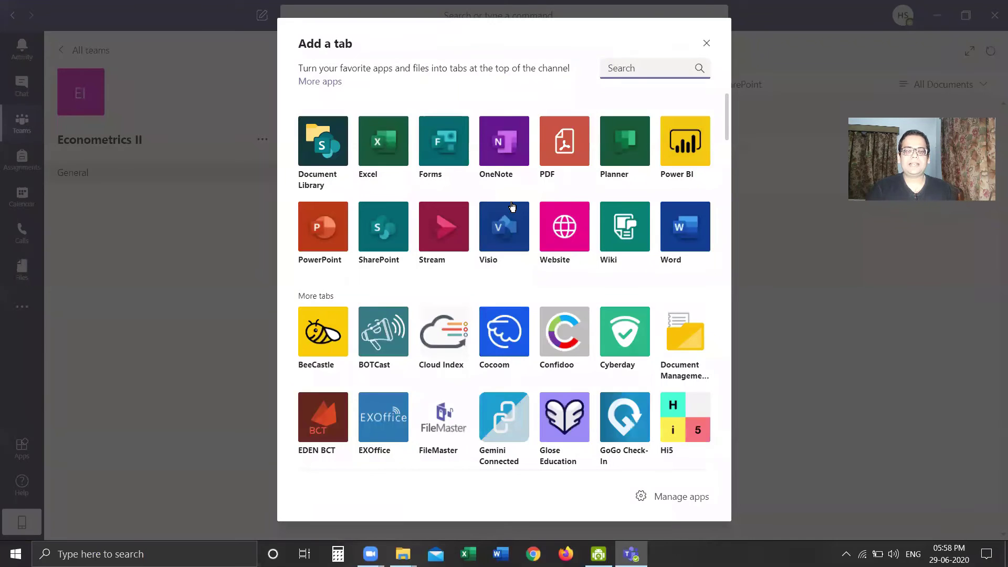
pyautogui.scroll(-10, 512, 206)
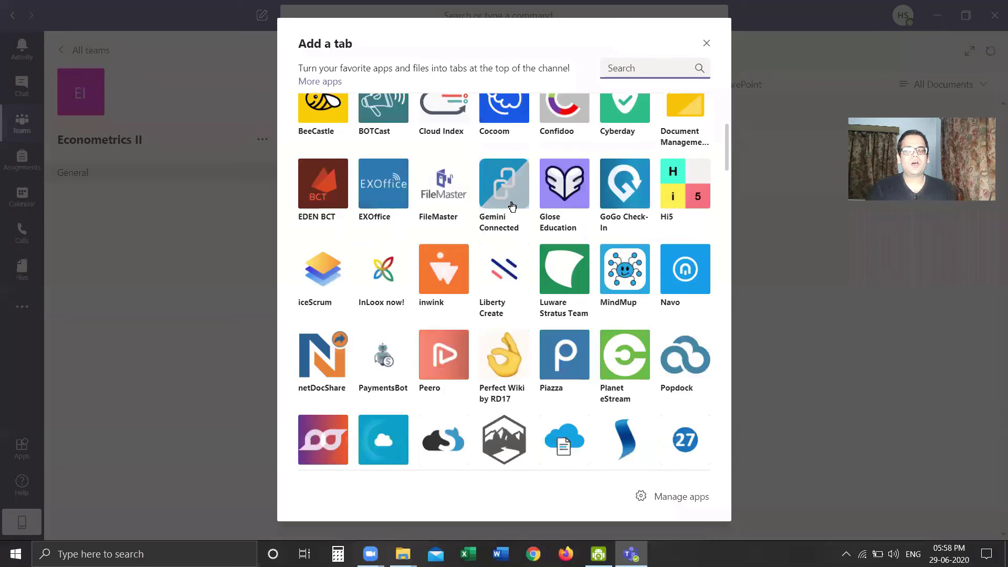
pyautogui.scroll(-10, 512, 206)
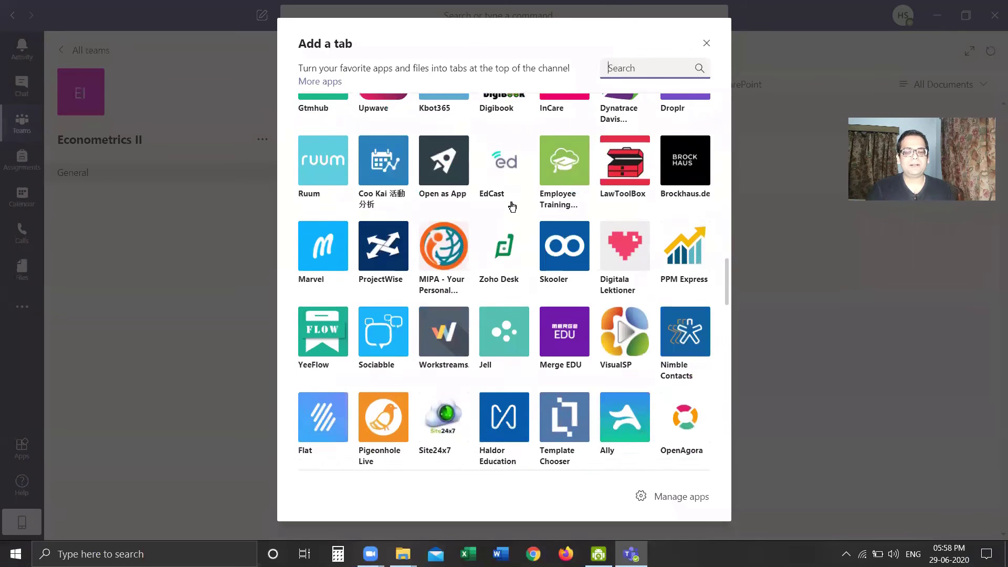
pyautogui.scroll(-10, 512, 206)
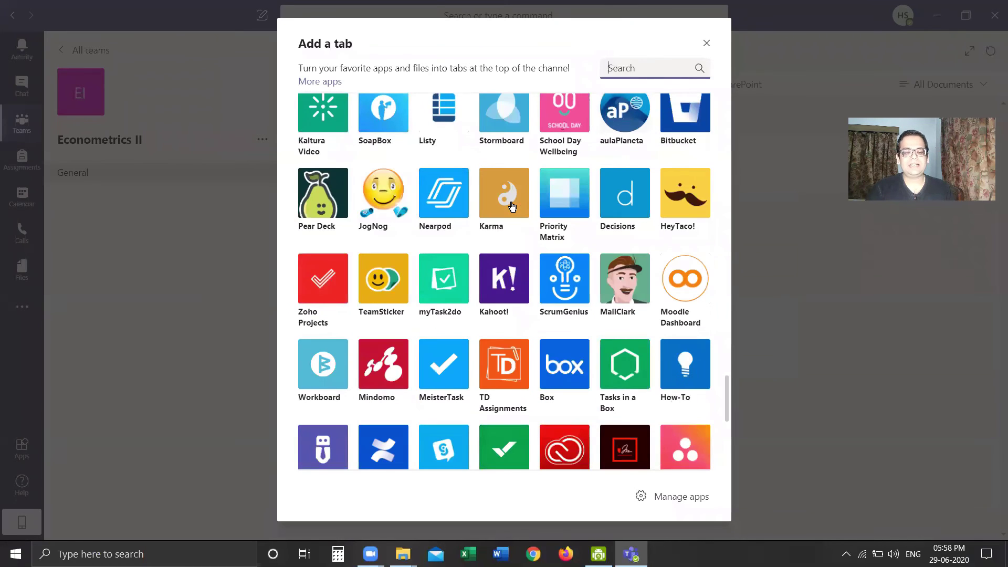
pyautogui.scroll(20, 512, 206)
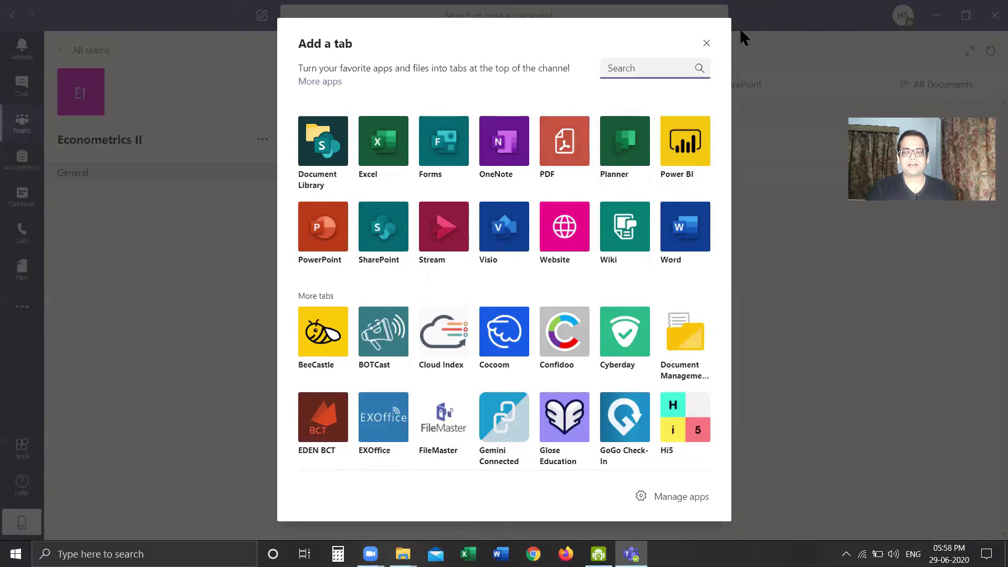
pyautogui.click(706, 44)
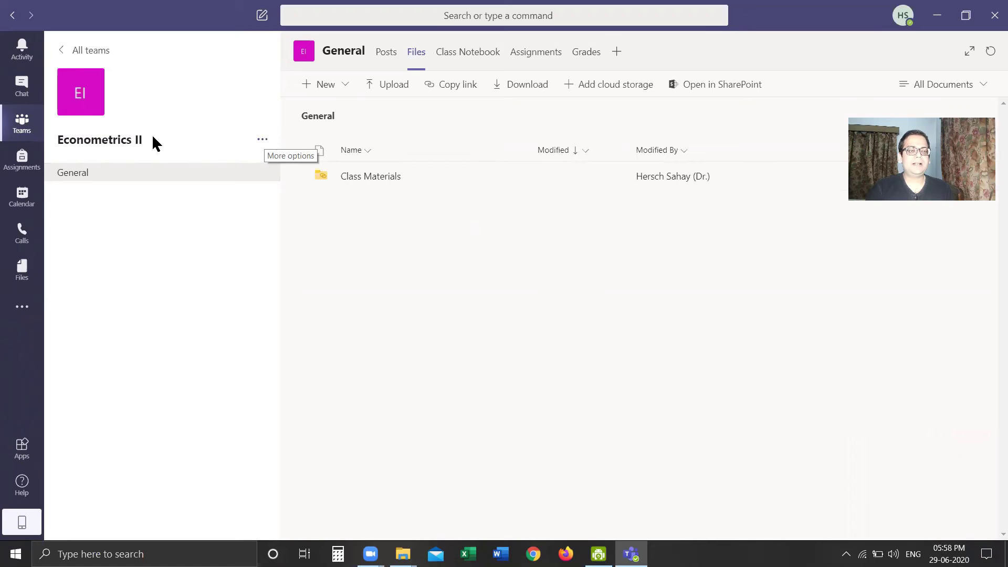
# Open Manage team for Econometrics II to view its two owners.
pyautogui.click(261, 142)
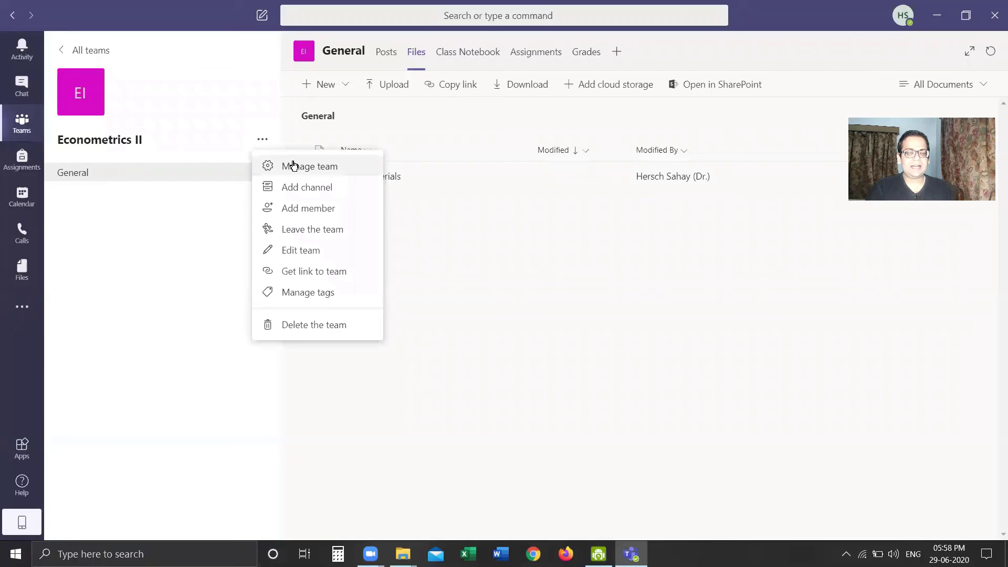
pyautogui.click(351, 168)
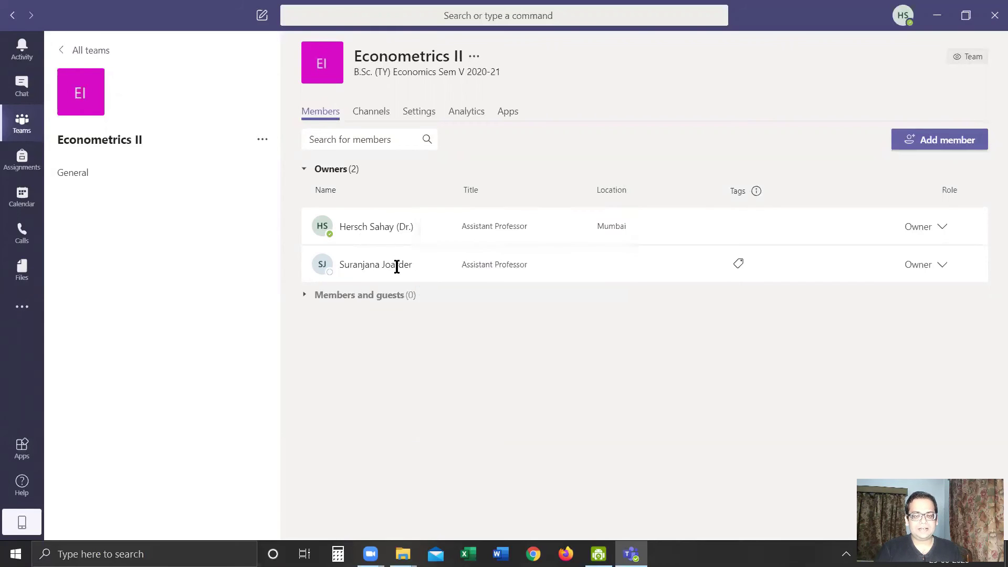
pyautogui.moveTo(396, 266)
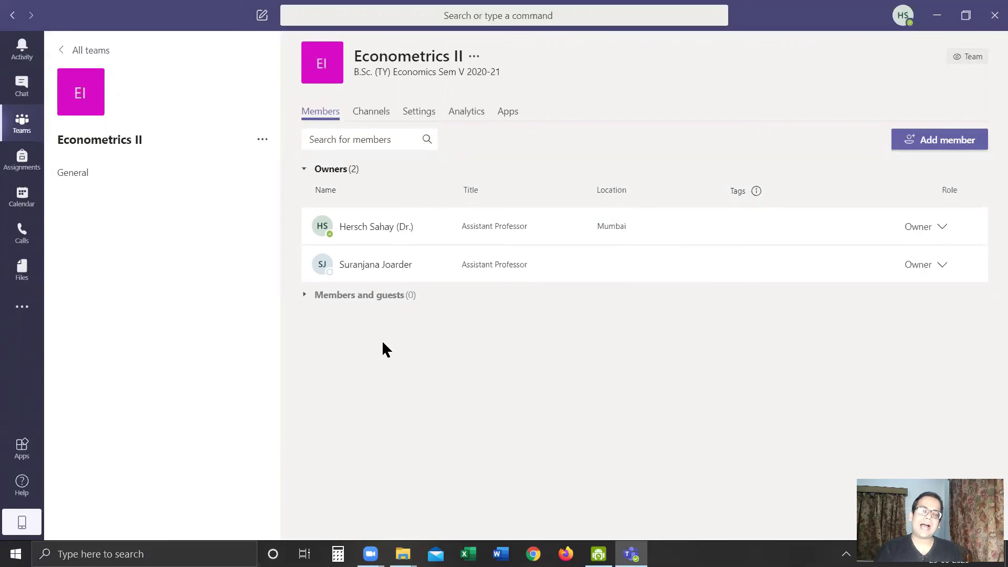
# Generate a Team code under Settings and select the new code for copying.
pyautogui.click(417, 114)
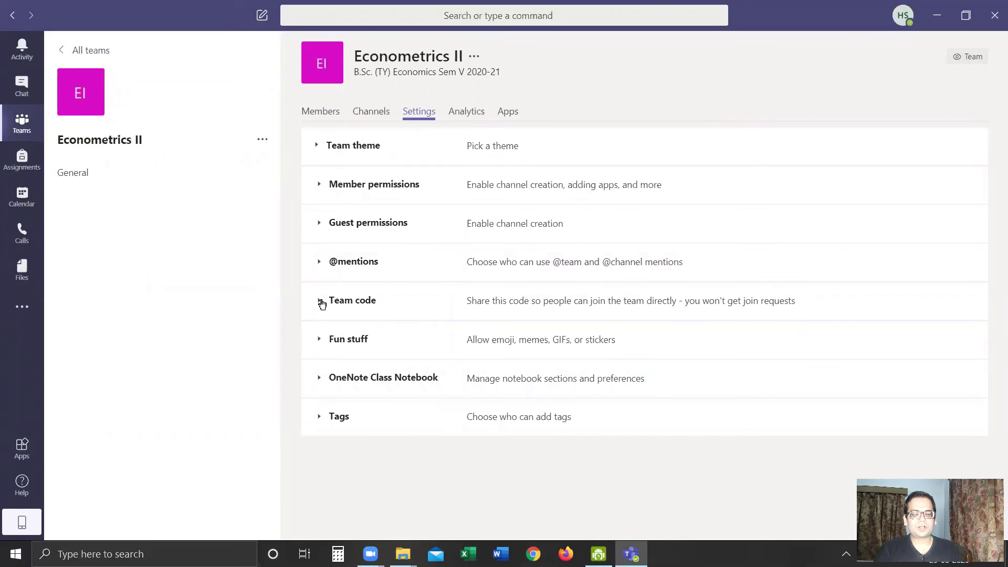
pyautogui.click(320, 302)
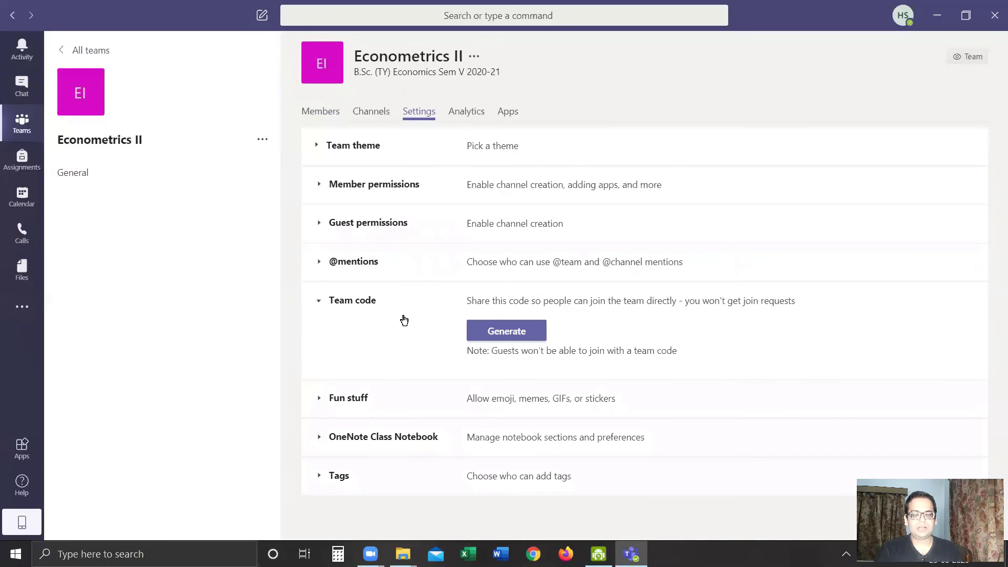
pyautogui.click(508, 331)
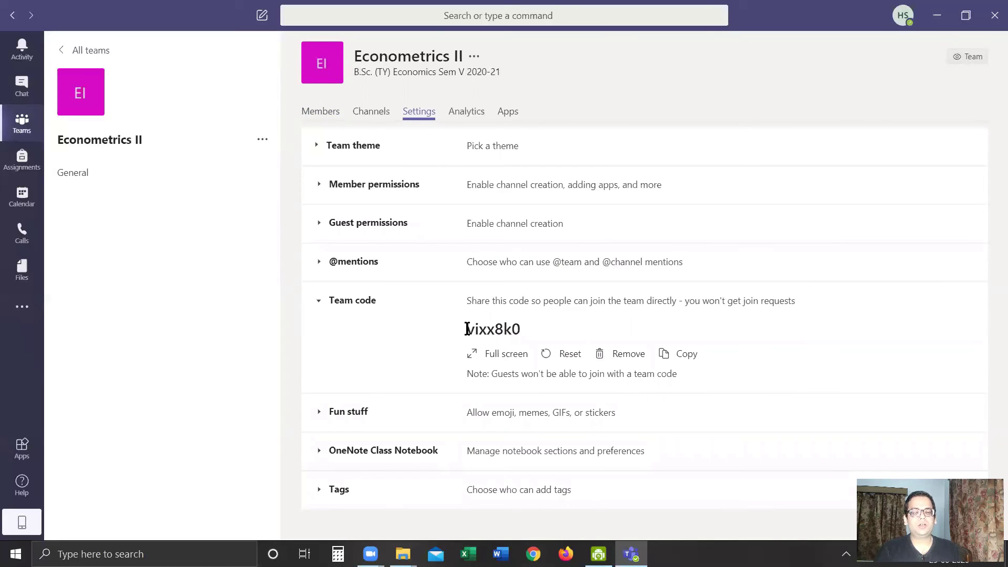
pyautogui.doubleClick(512, 329)
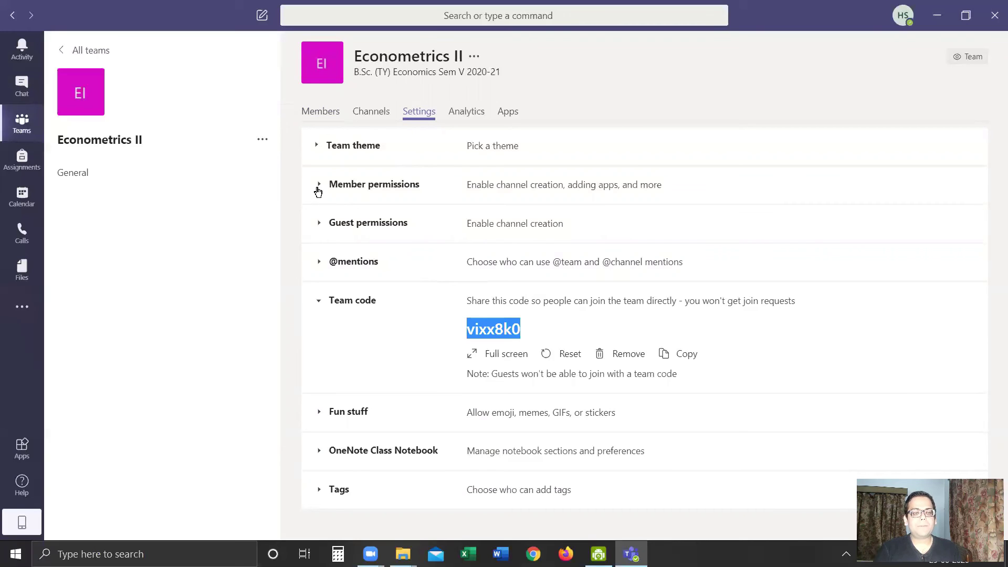
# Expand the Team theme, Member permissions, Guest permissions and Fun stuff settings to review them.
pyautogui.click(313, 149)
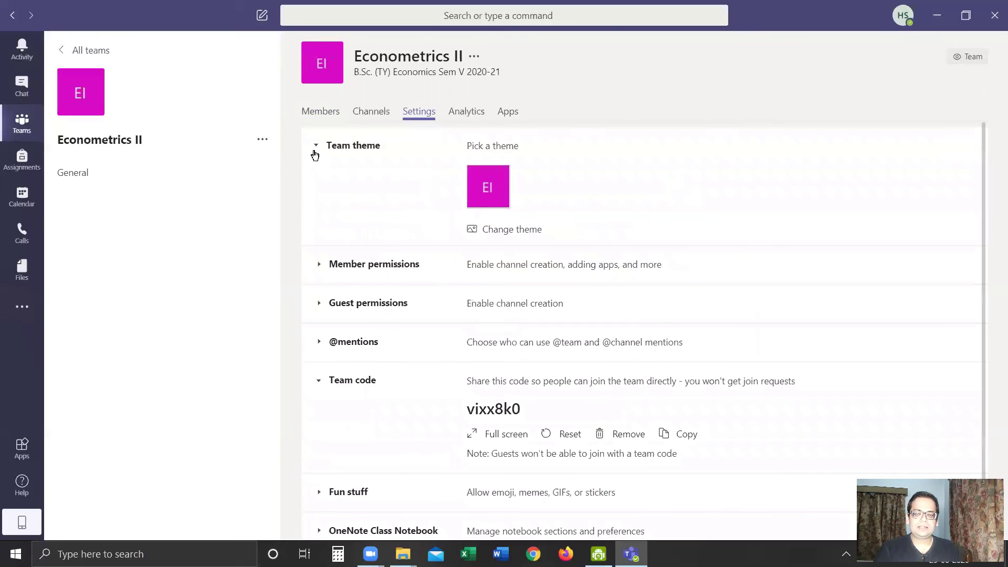
pyautogui.click(319, 264)
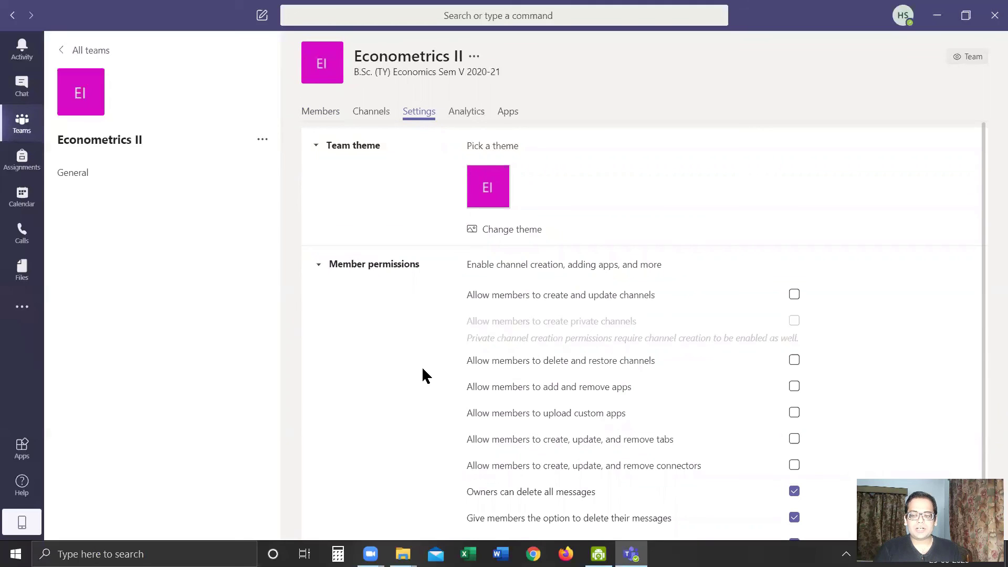
pyautogui.scroll(-1, 422, 369)
pyautogui.scroll(-3, 421, 366)
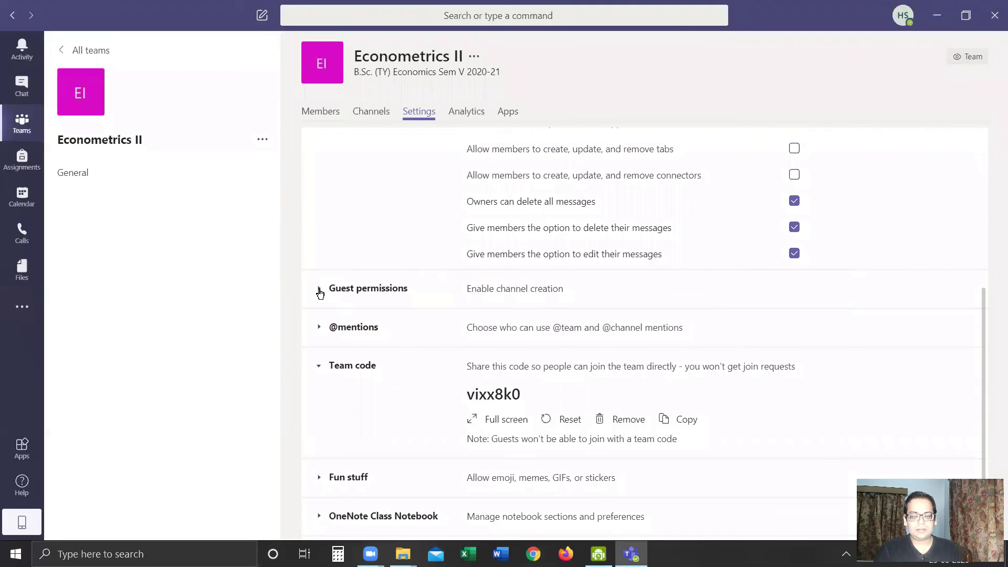
pyautogui.click(318, 288)
pyautogui.scroll(-2, 367, 374)
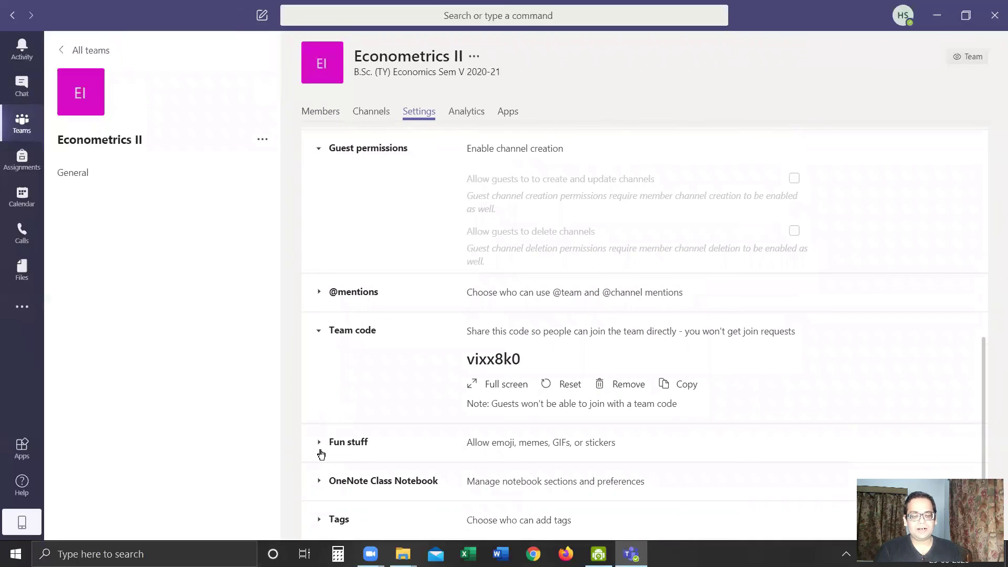
pyautogui.click(318, 443)
pyautogui.scroll(-2, 423, 344)
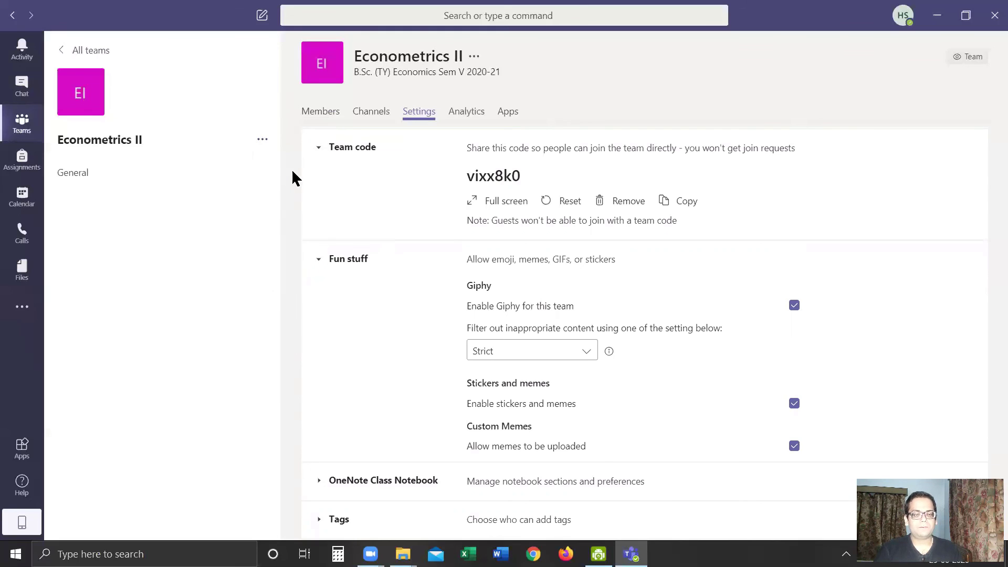
# Leave the Econometrics II team and confirm the departure.
pyautogui.click(263, 141)
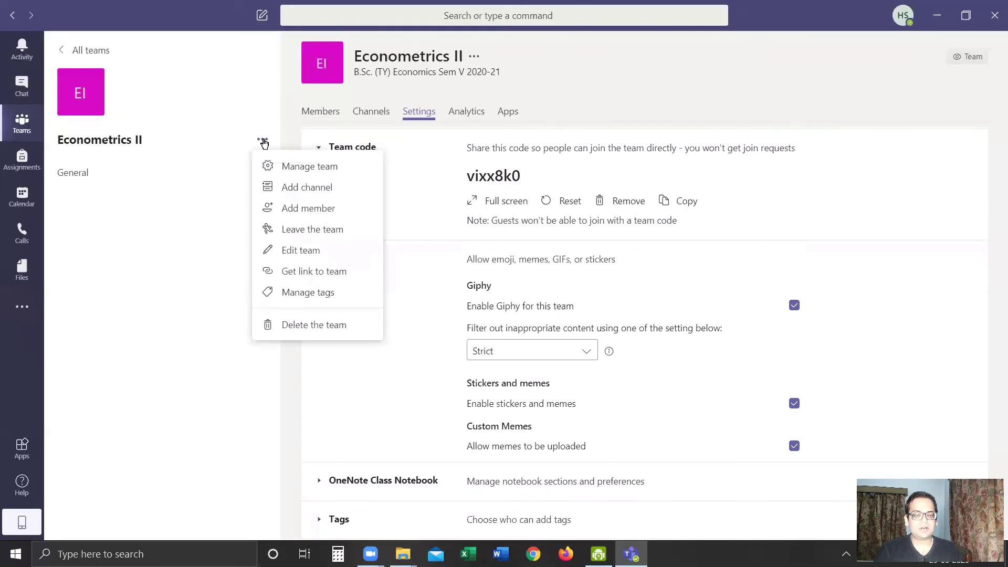
pyautogui.click(300, 231)
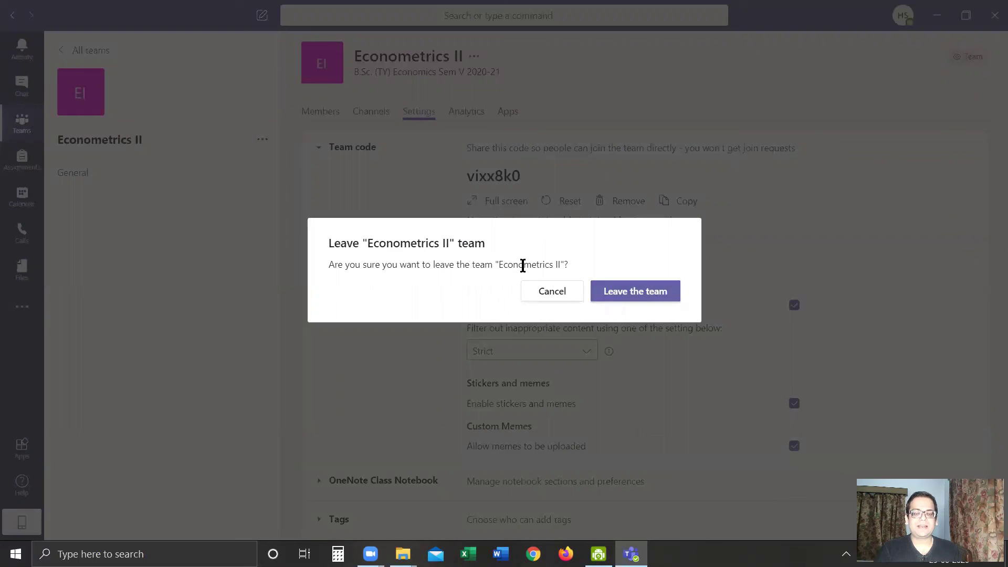
pyautogui.click(646, 293)
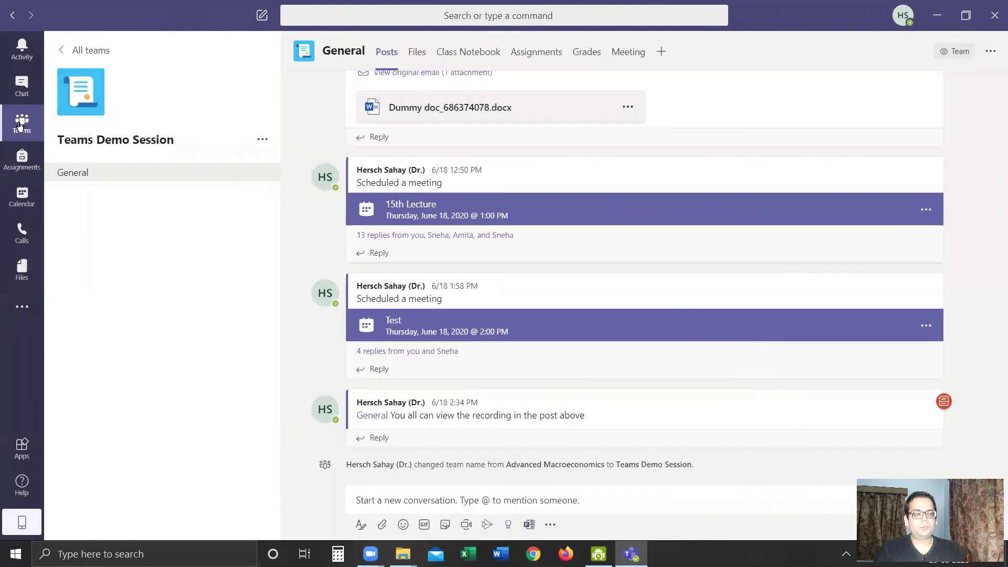
# Show the Teams grid listing Teams Demo Session, Faculty SOE and faculty and admin SOE.
pyautogui.click(20, 123)
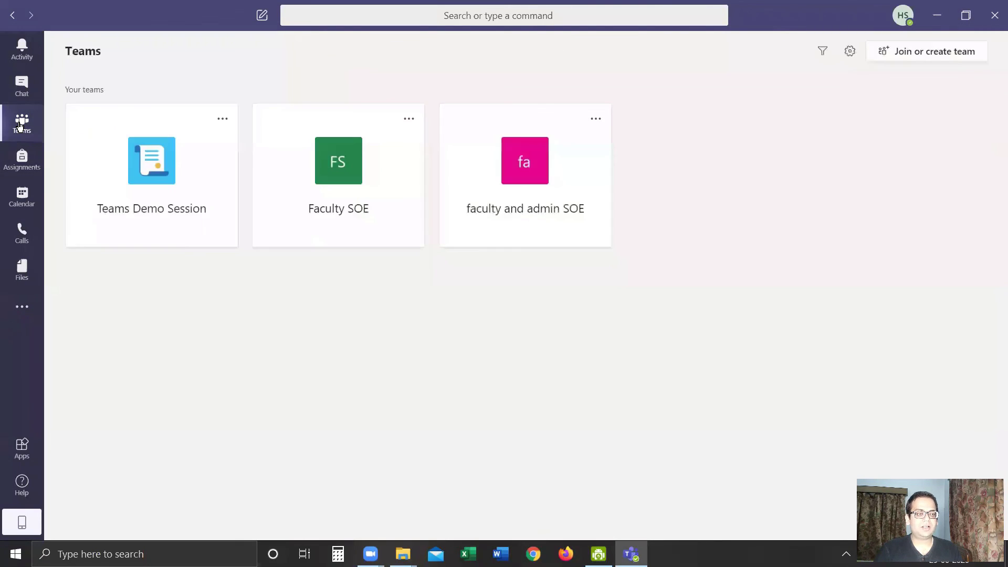